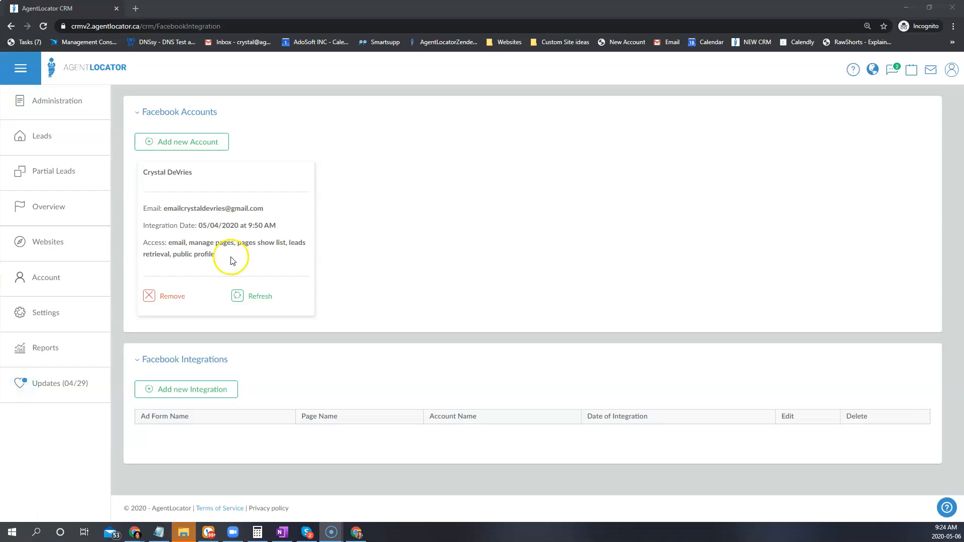
# Refresh the linked Facebook account, reviewing the pages shared with AgentLocator and keeping the current page selection.
pyautogui.click(245, 298)
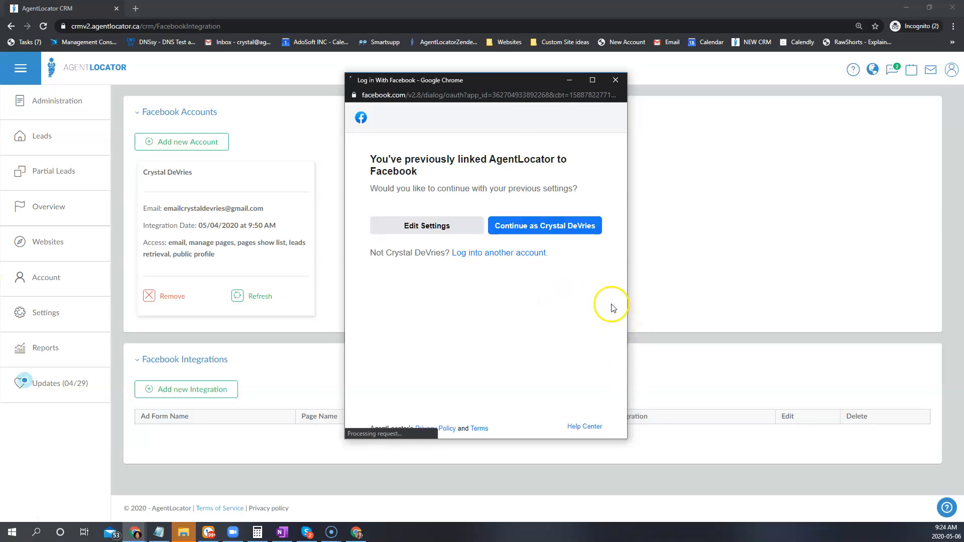
pyautogui.click(396, 225)
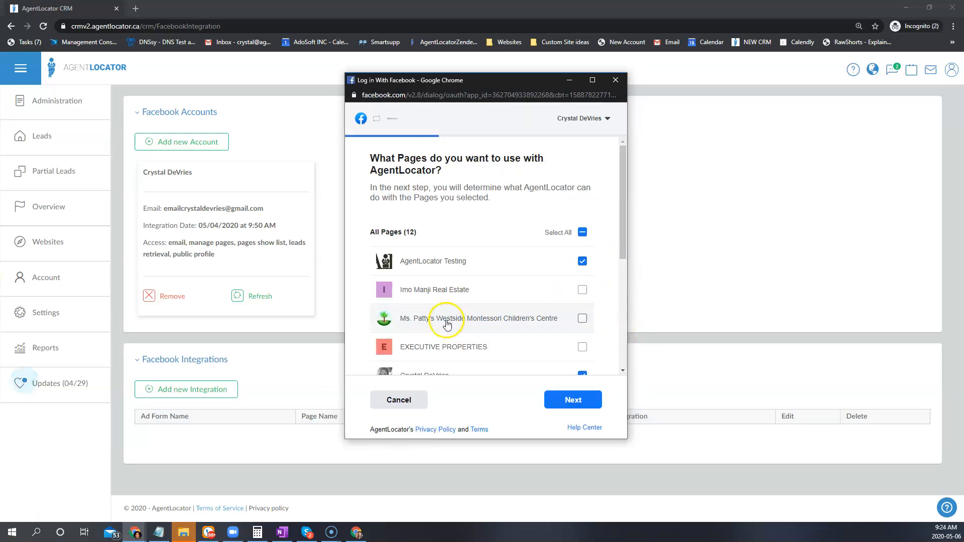
pyautogui.scroll(-2, 509, 337)
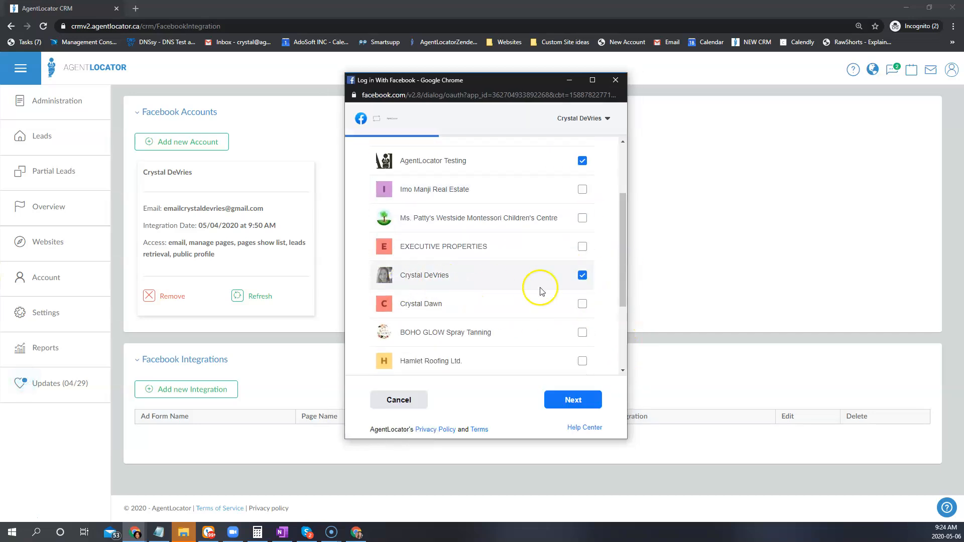
pyautogui.scroll(-3, 577, 285)
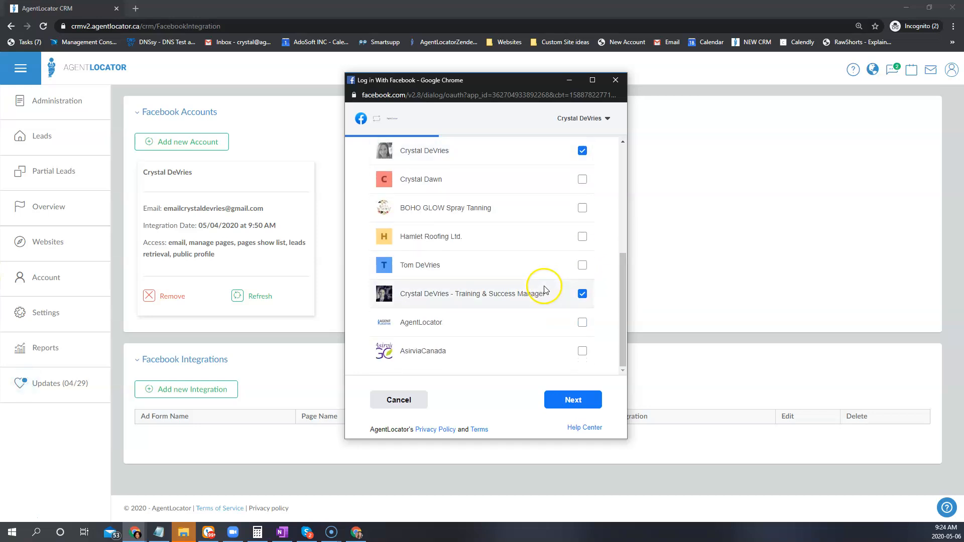
pyautogui.click(570, 400)
pyautogui.click(571, 329)
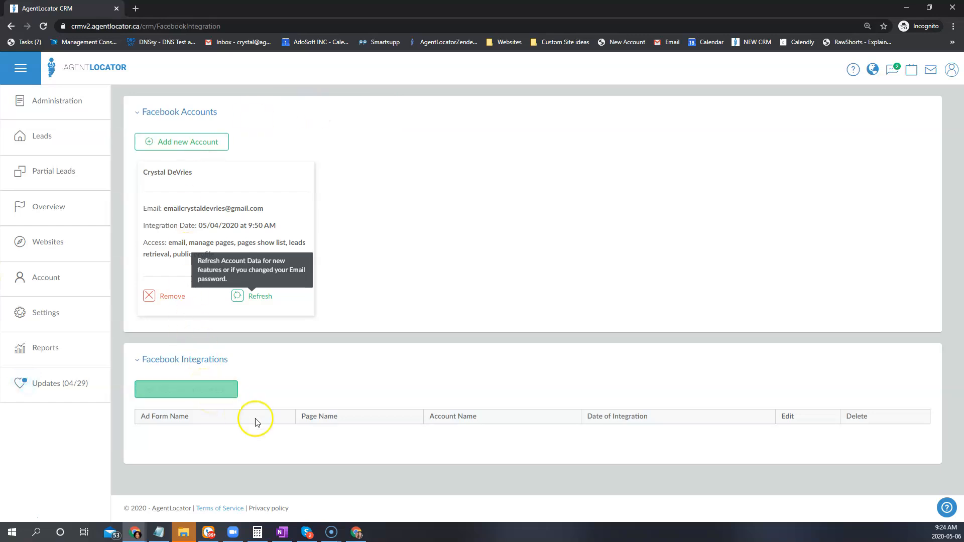
# Start a new Facebook integration for the account holder's own page and the "Mississauga over $1mil" form, with lead type Home Buyer.
pyautogui.click(193, 392)
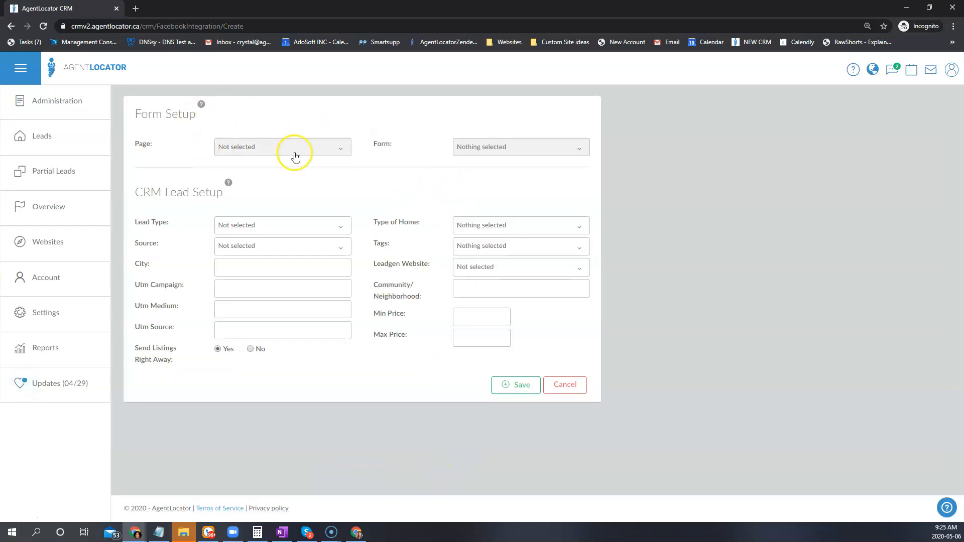
pyautogui.click(301, 155)
pyautogui.click(285, 217)
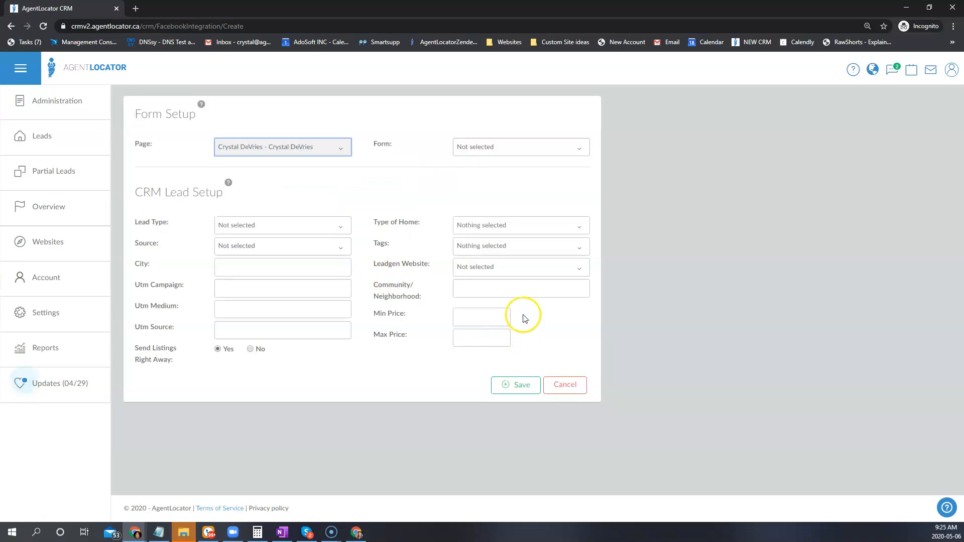
pyautogui.click(487, 146)
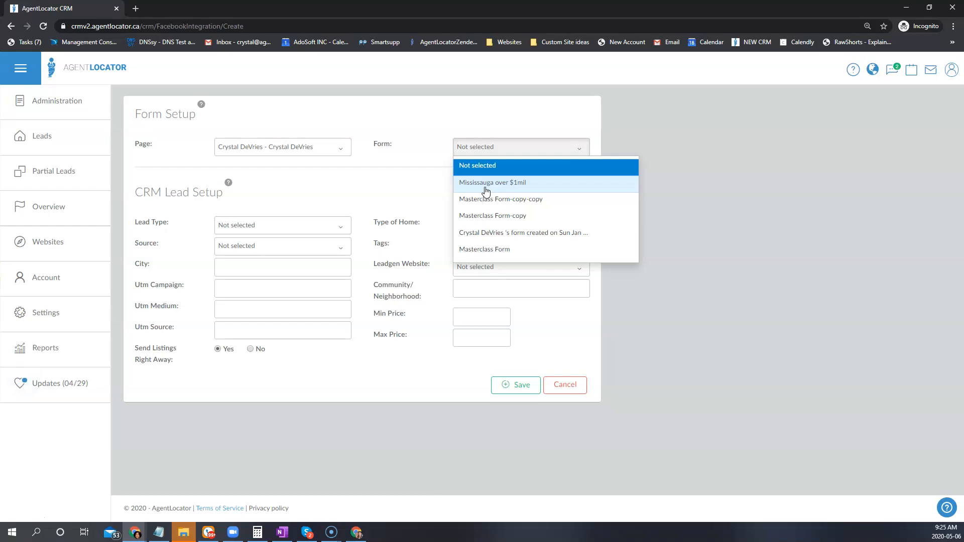
pyautogui.click(486, 184)
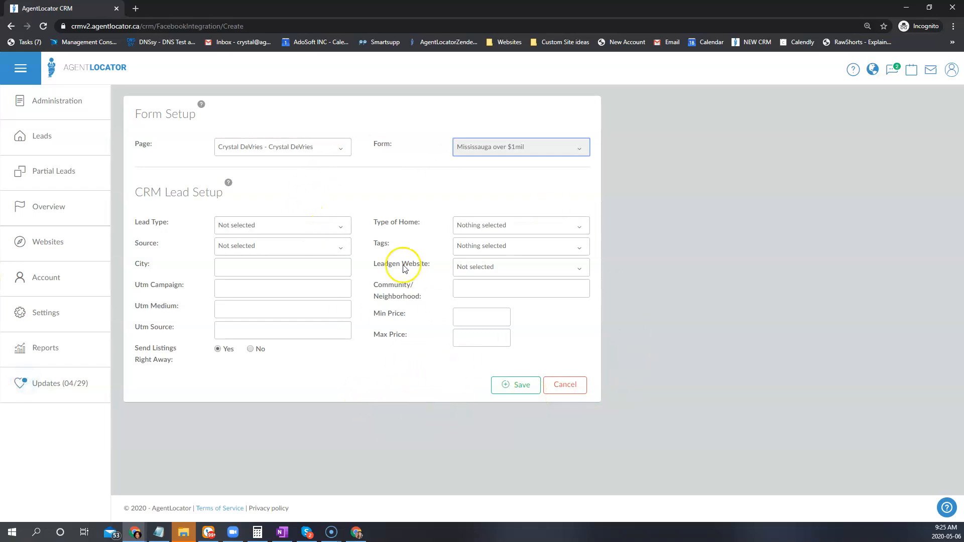
pyautogui.click(247, 226)
pyautogui.click(240, 332)
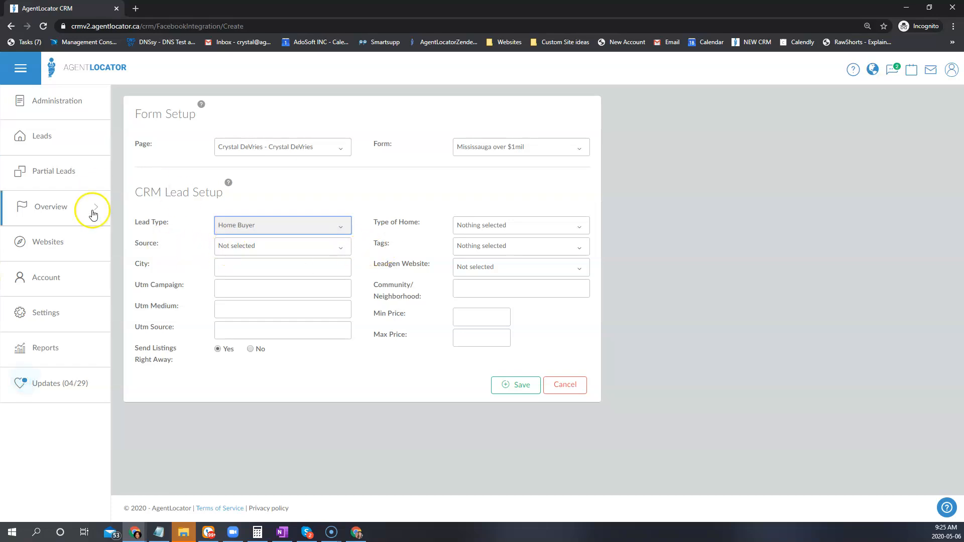
pyautogui.click(50, 321)
pyautogui.click(131, 301)
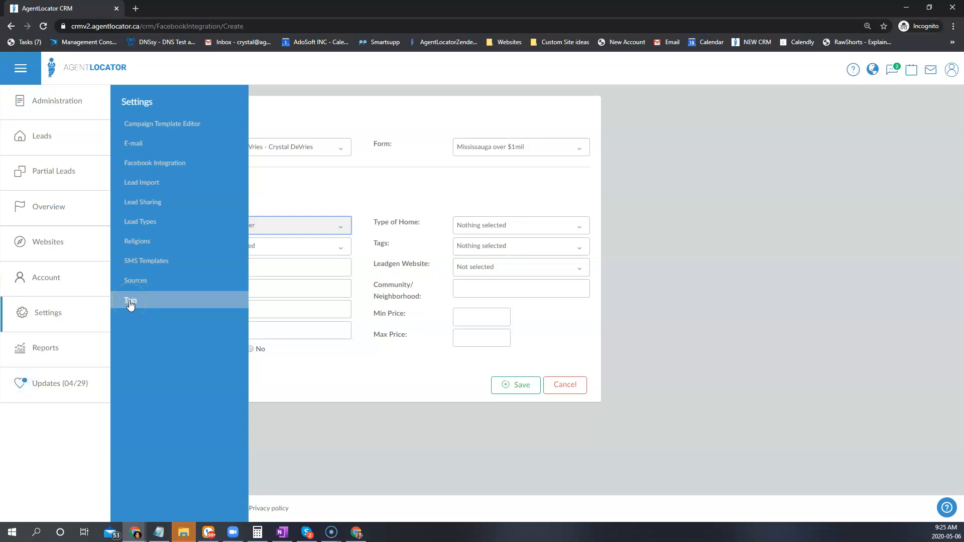
pyautogui.click(133, 286)
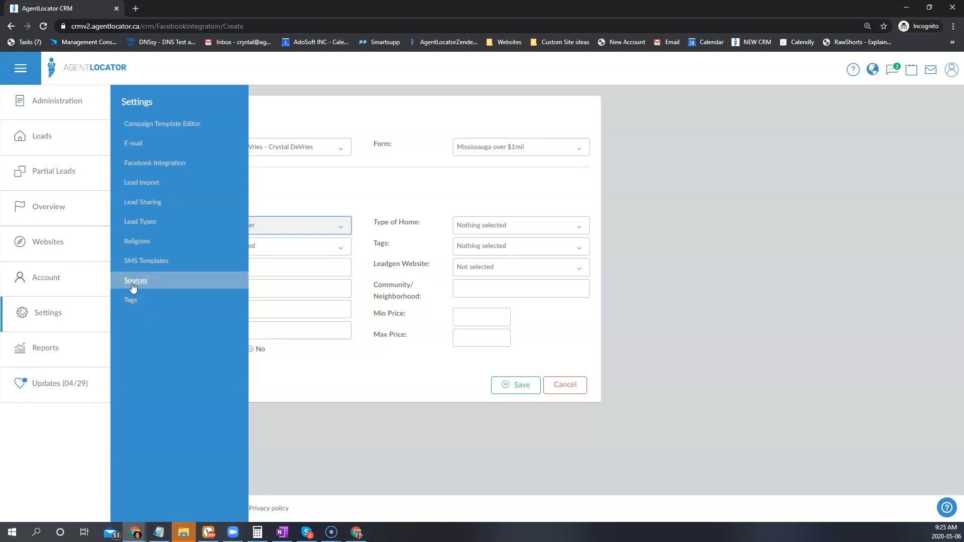
pyautogui.click(345, 370)
# Set the lead source to Facebook and assign the tag "Facebook ads Mississauga Buyers".
pyautogui.click(277, 246)
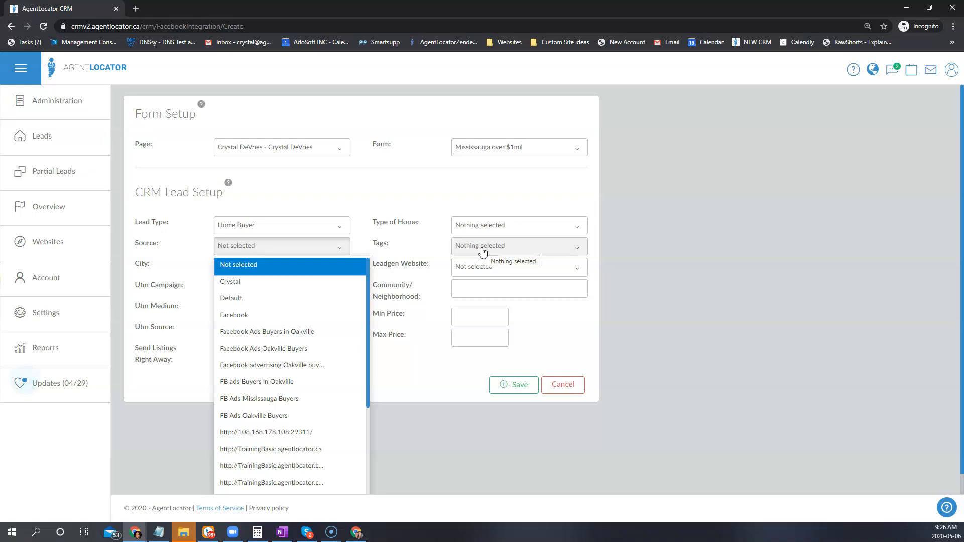
pyautogui.click(235, 315)
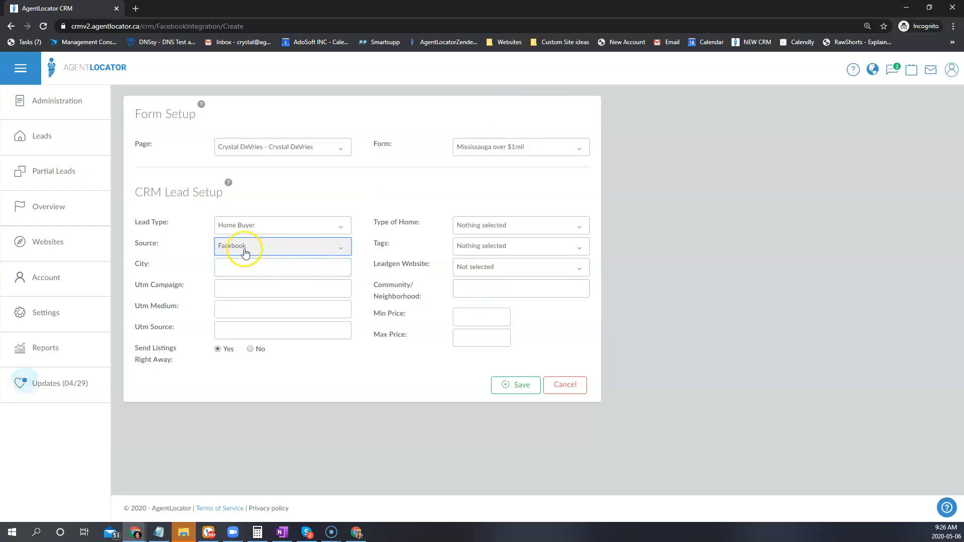
pyautogui.click(484, 248)
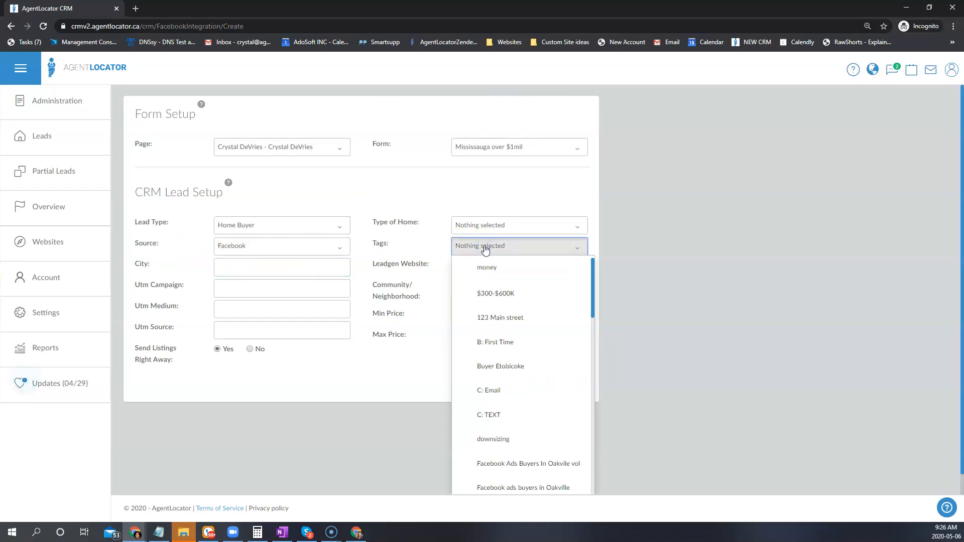
pyautogui.scroll(-2, 495, 340)
pyautogui.click(525, 437)
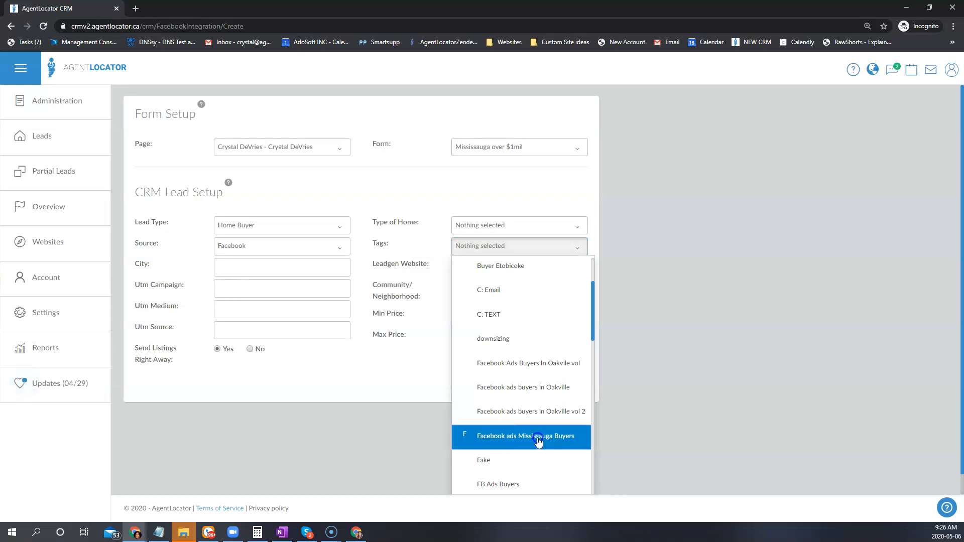
pyautogui.click(442, 412)
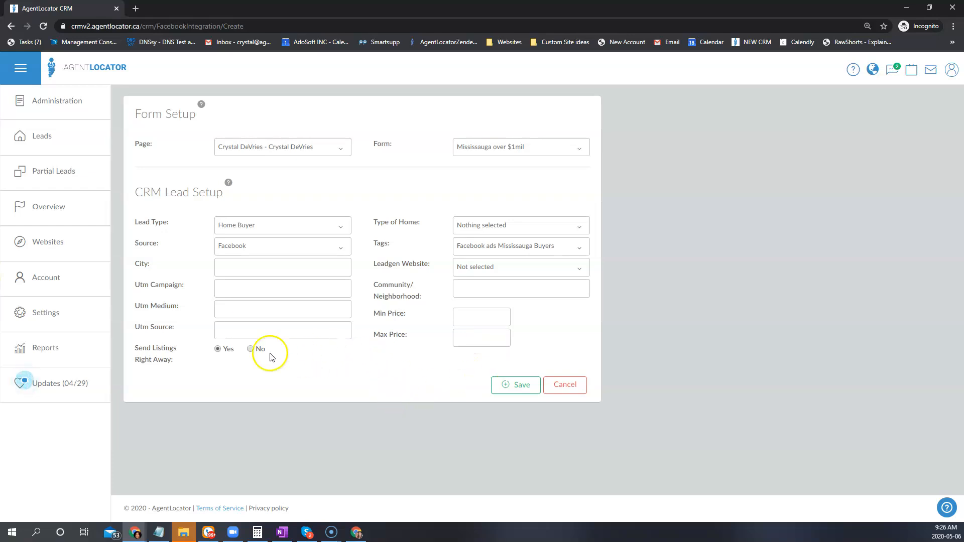
# Enter Mississauga as the city in the CRM lead setup.
pyautogui.click(321, 334)
pyautogui.click(252, 272)
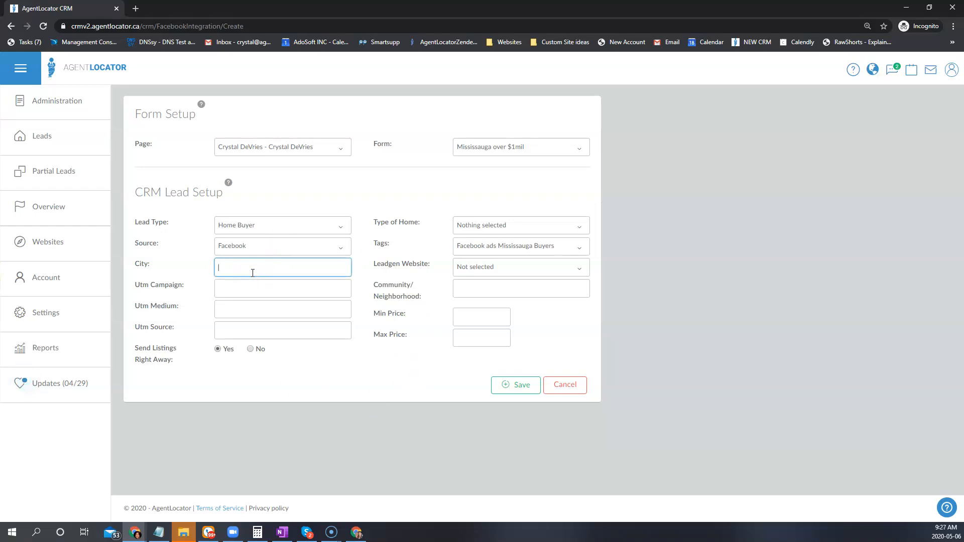
pyautogui.write('Mississauga')
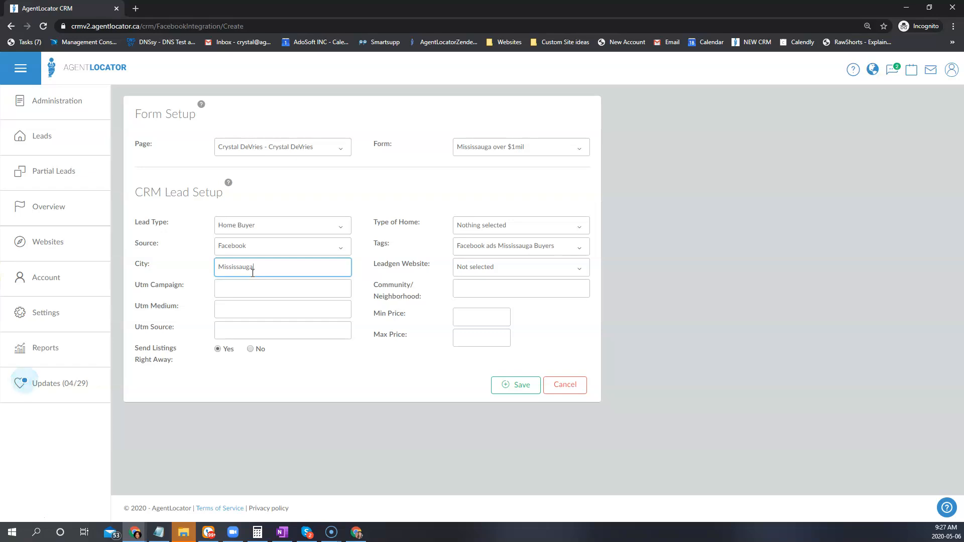
# Select Att/Row/Twnhouse, Condo Apt, Detached and Semi-Detached as the types of home for these leads.
pyautogui.click(494, 225)
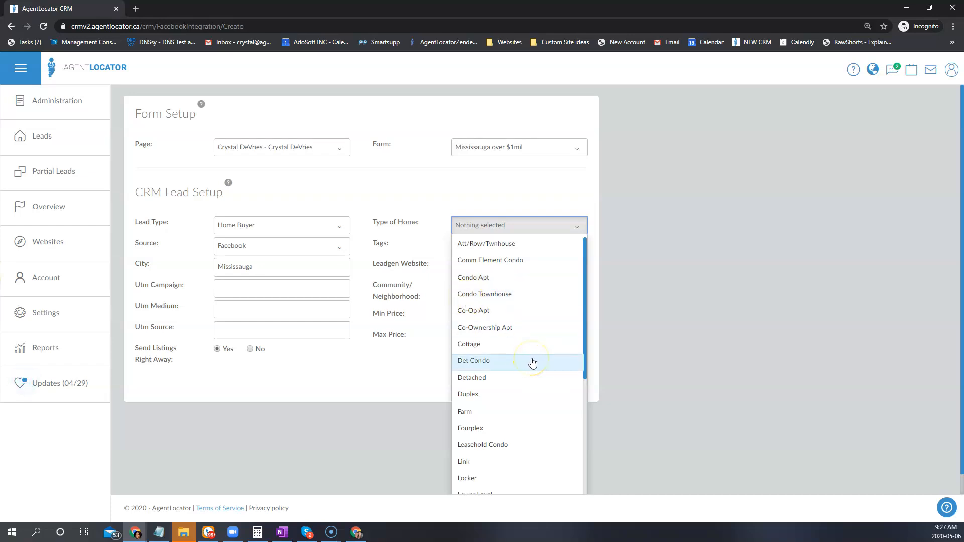
pyautogui.scroll(-1, 565, 362)
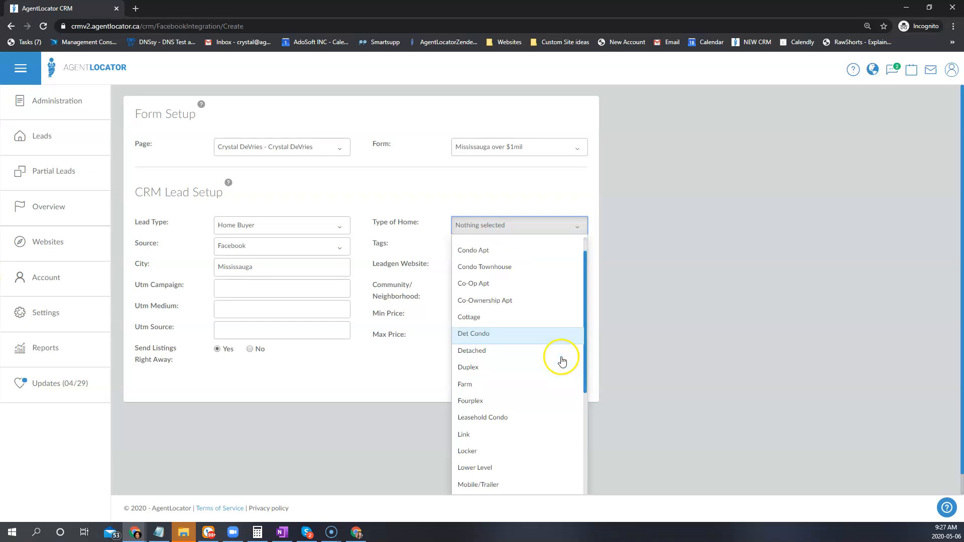
pyautogui.scroll(1, 526, 281)
pyautogui.click(474, 248)
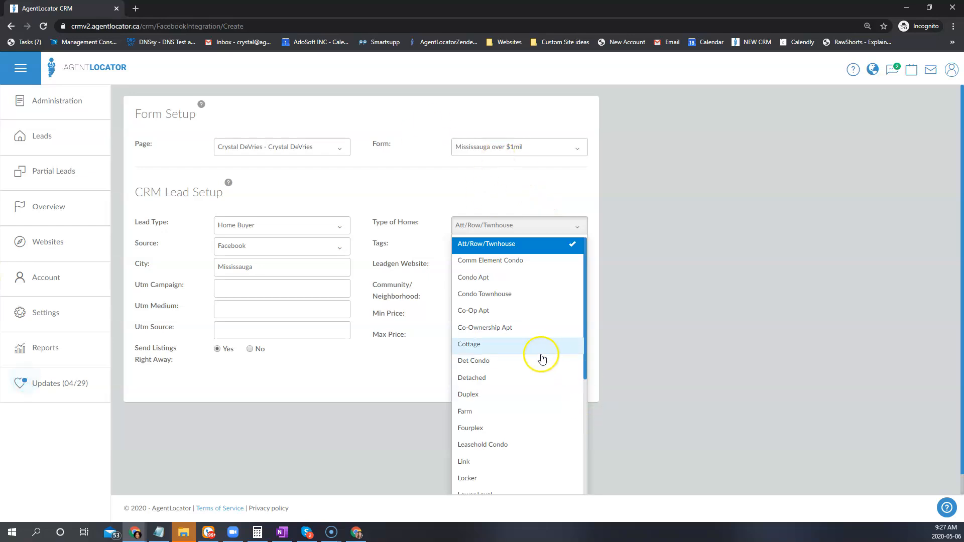
pyautogui.click(482, 283)
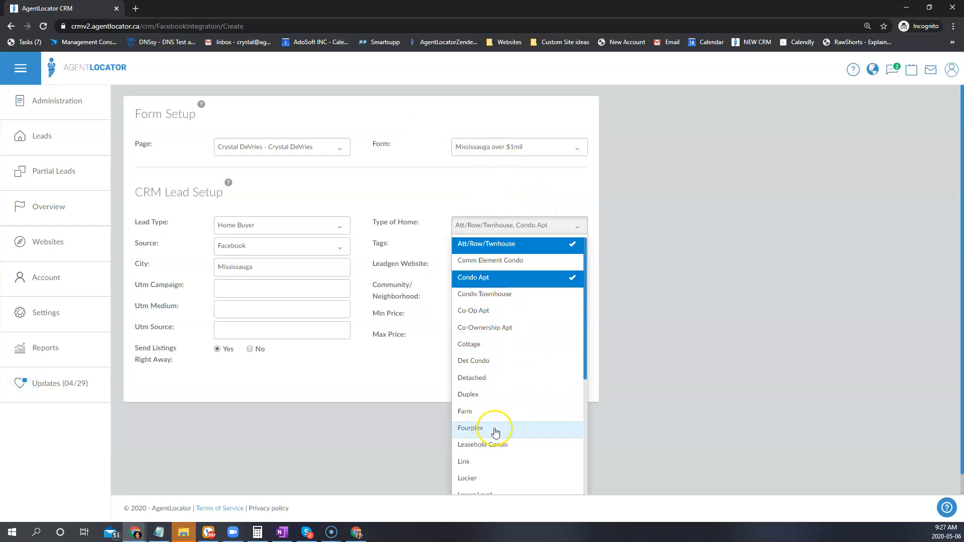
pyautogui.click(477, 378)
pyautogui.scroll(-2, 502, 382)
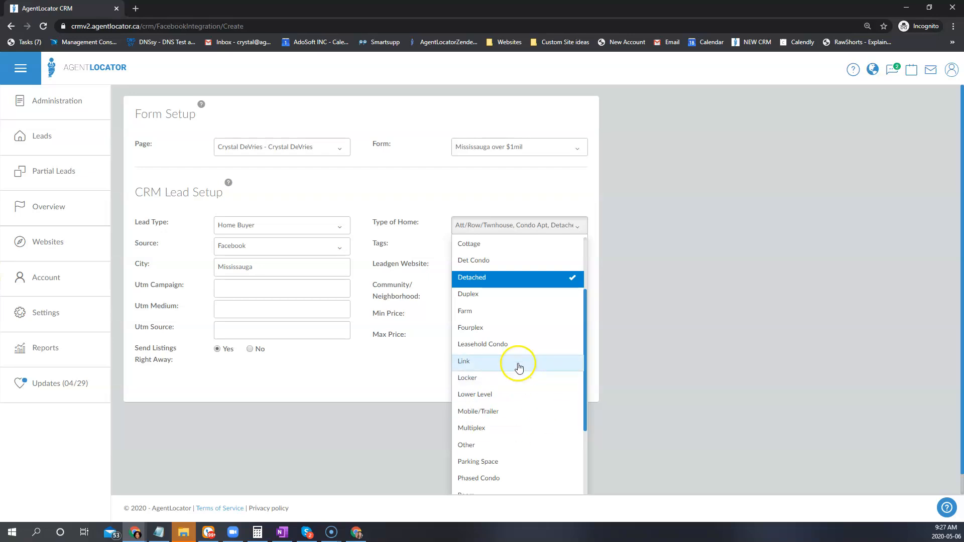
pyautogui.scroll(-3, 493, 323)
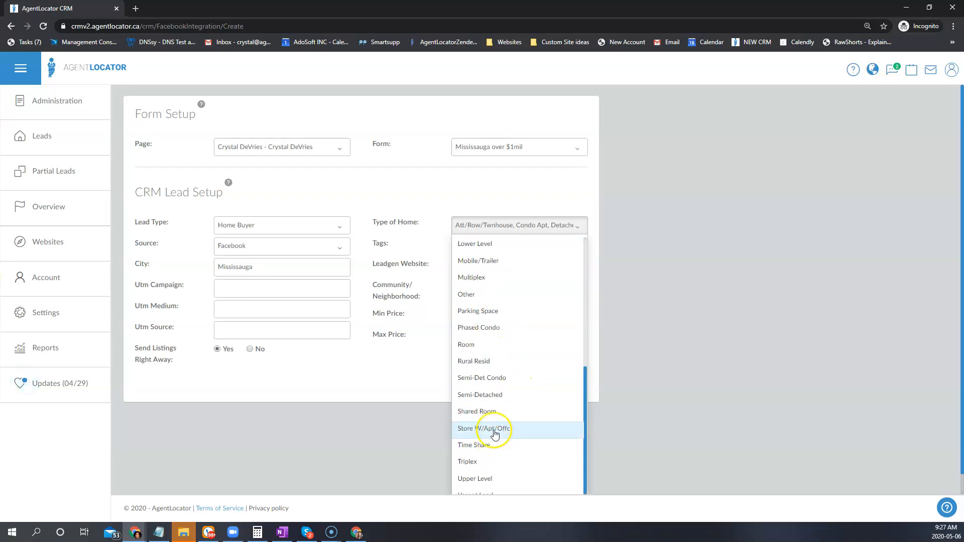
pyautogui.click(482, 395)
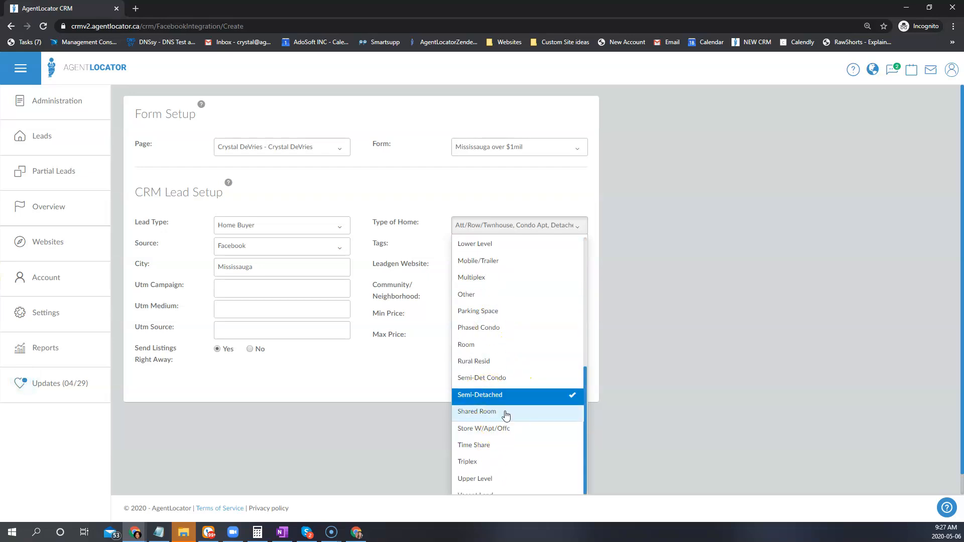
pyautogui.click(449, 396)
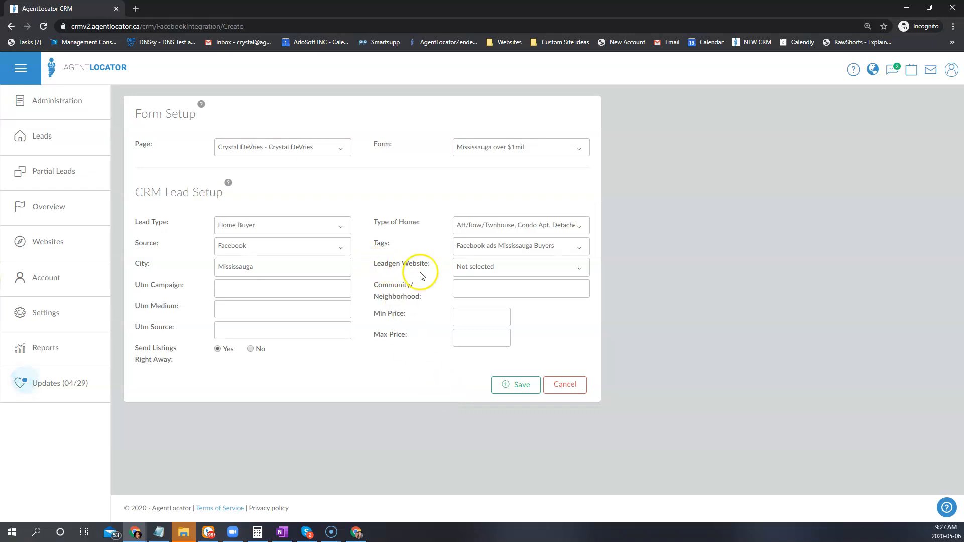
pyautogui.click(480, 270)
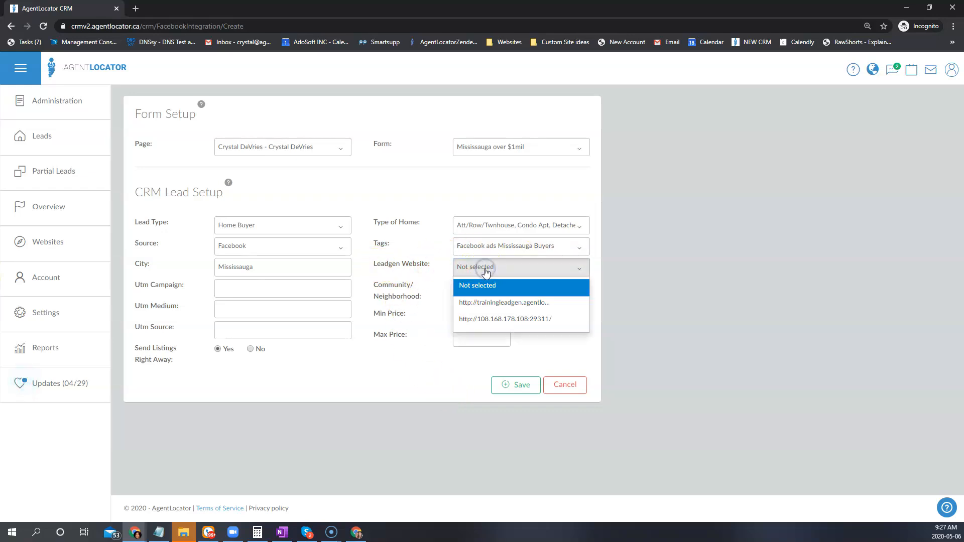
pyautogui.click(487, 302)
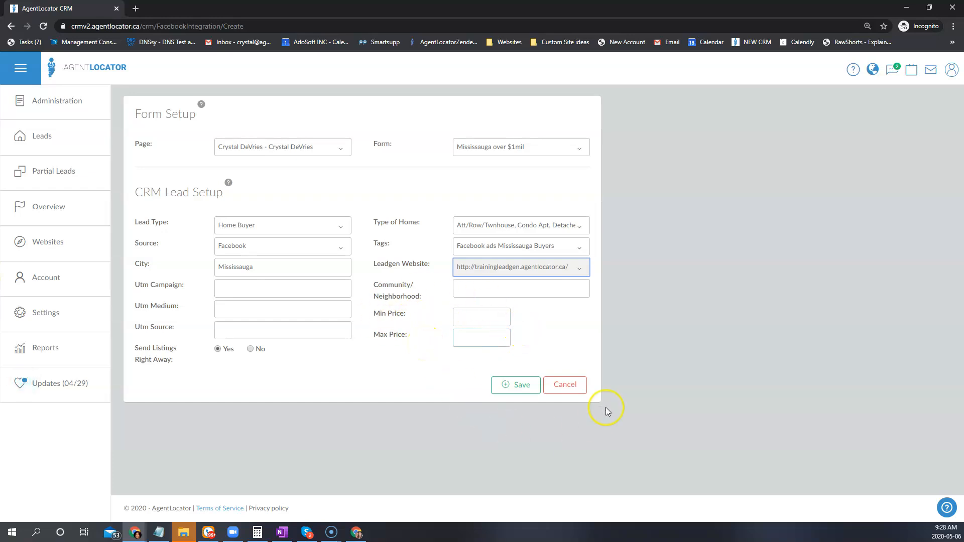
pyautogui.click(469, 318)
pyautogui.write('100000')
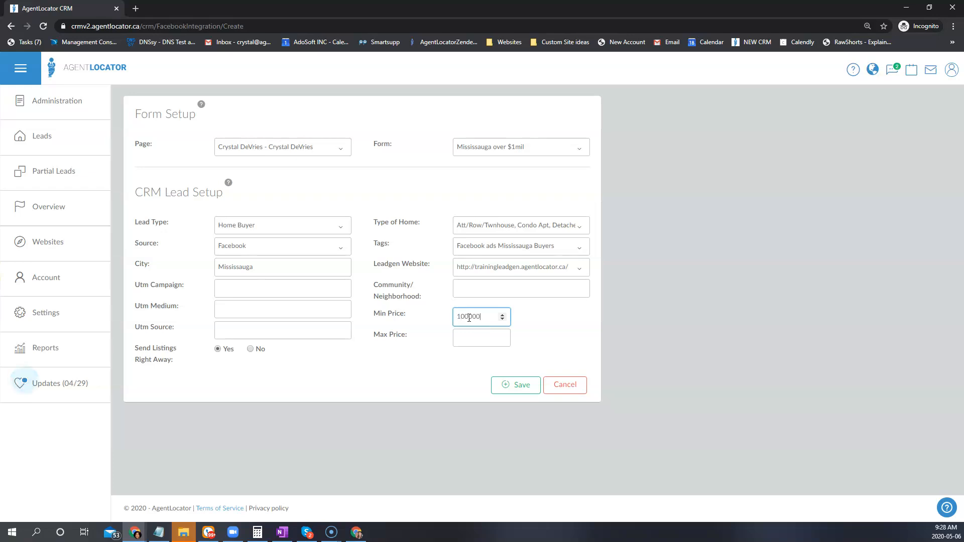
pyautogui.write('0')
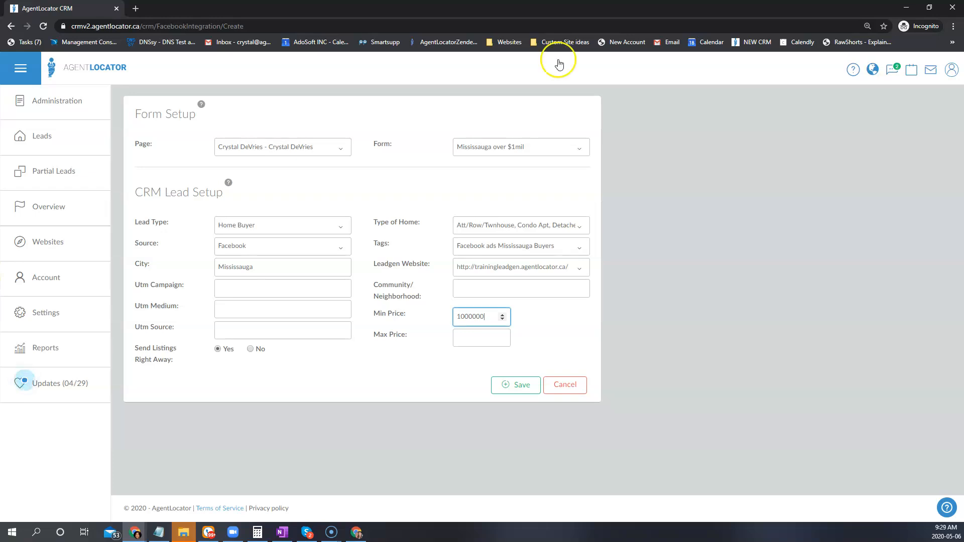
# Save the new Facebook integration for the "Mississauga over $1mil" form.
pyautogui.click(419, 393)
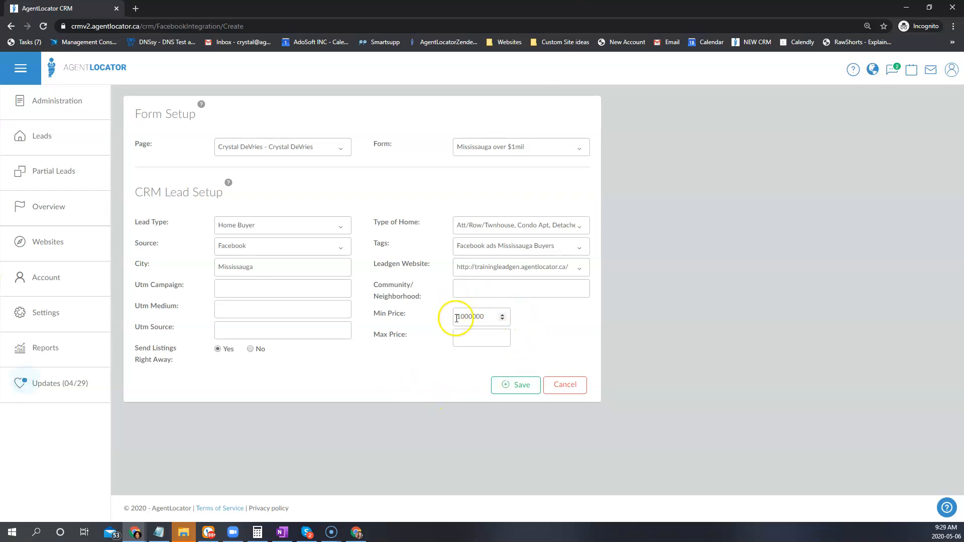
pyautogui.click(459, 334)
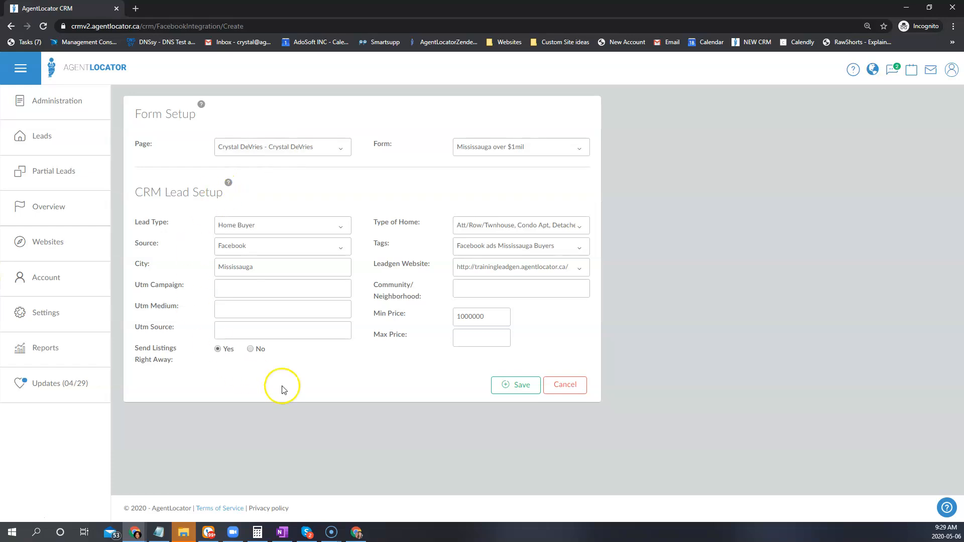
pyautogui.click(517, 385)
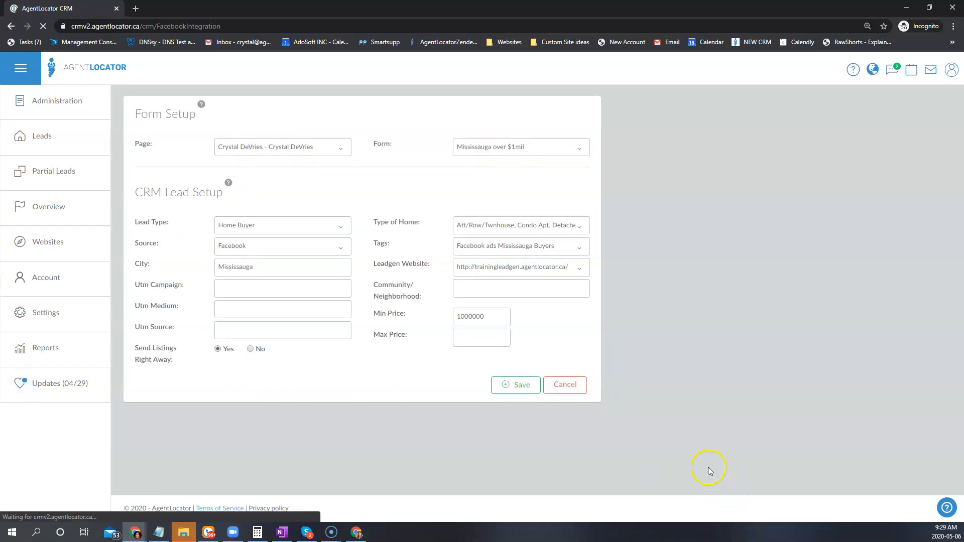